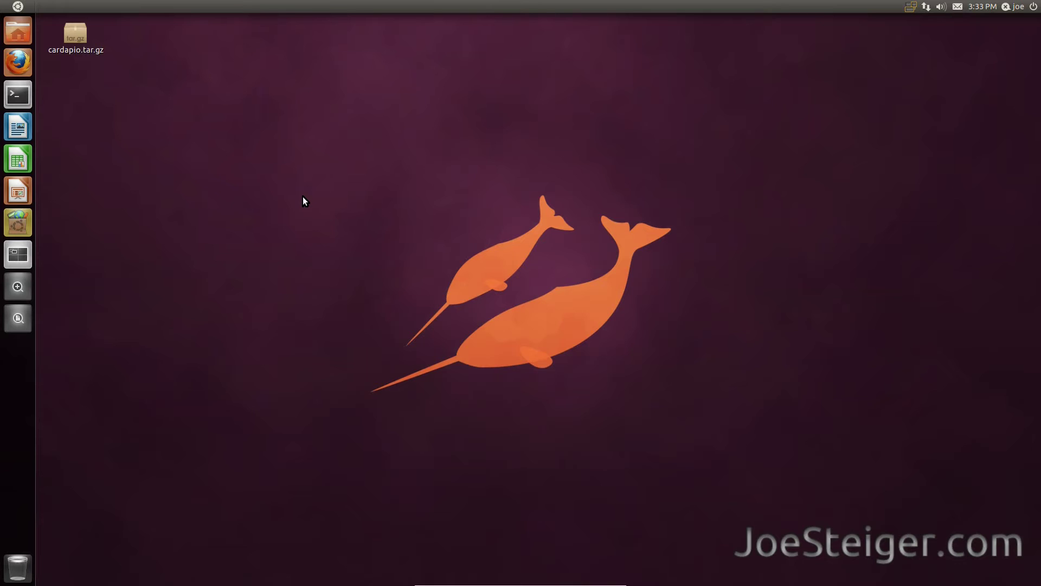
- In a new terminal, run sudo add-apt-repository ppa:cardapio-team/unstable to add the Cardapio PPA
click(13, 106)
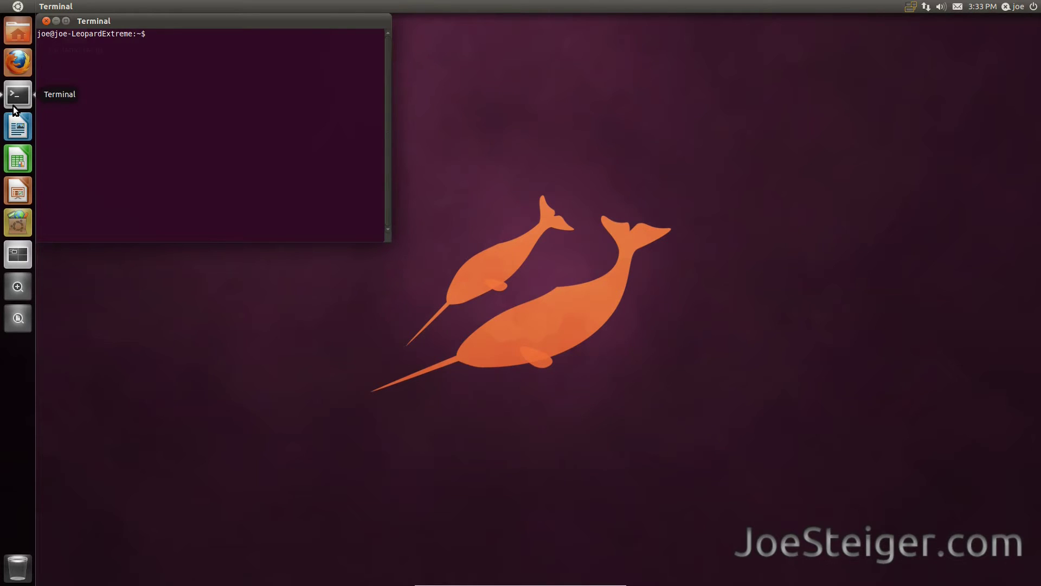
text(sudo add-ap)
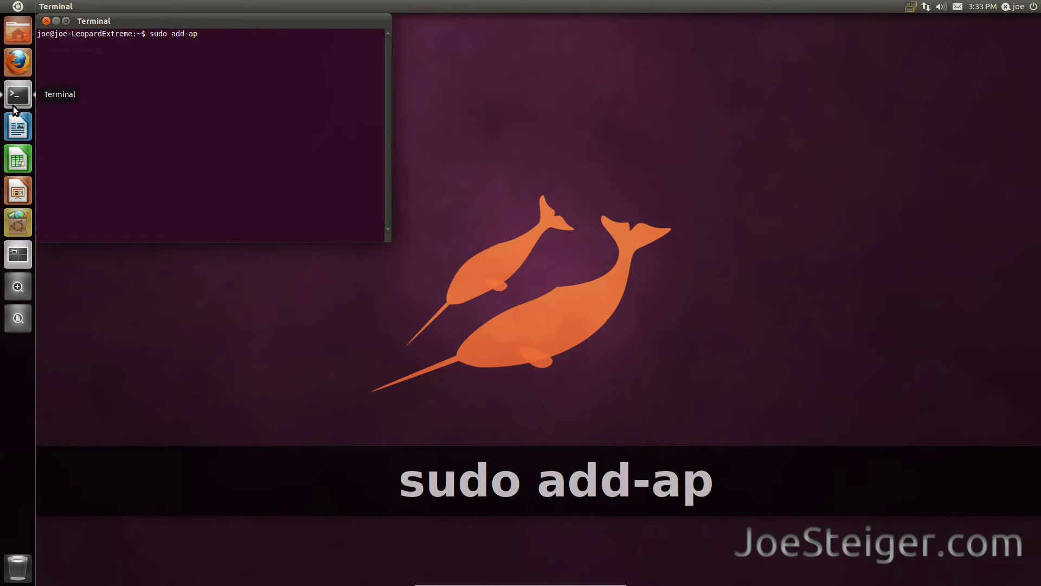
text(t-repo)
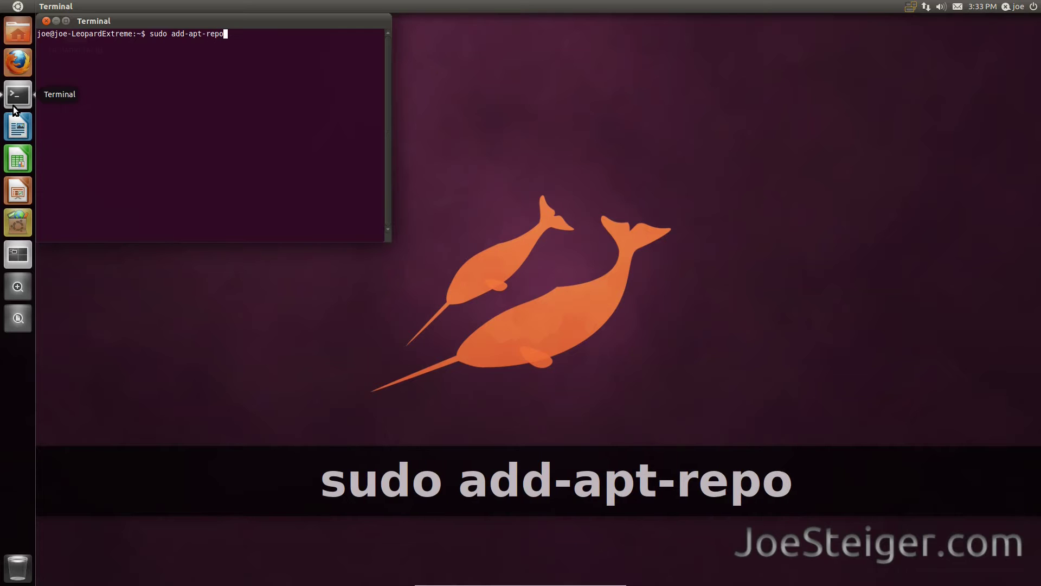
text(sitory ppa)
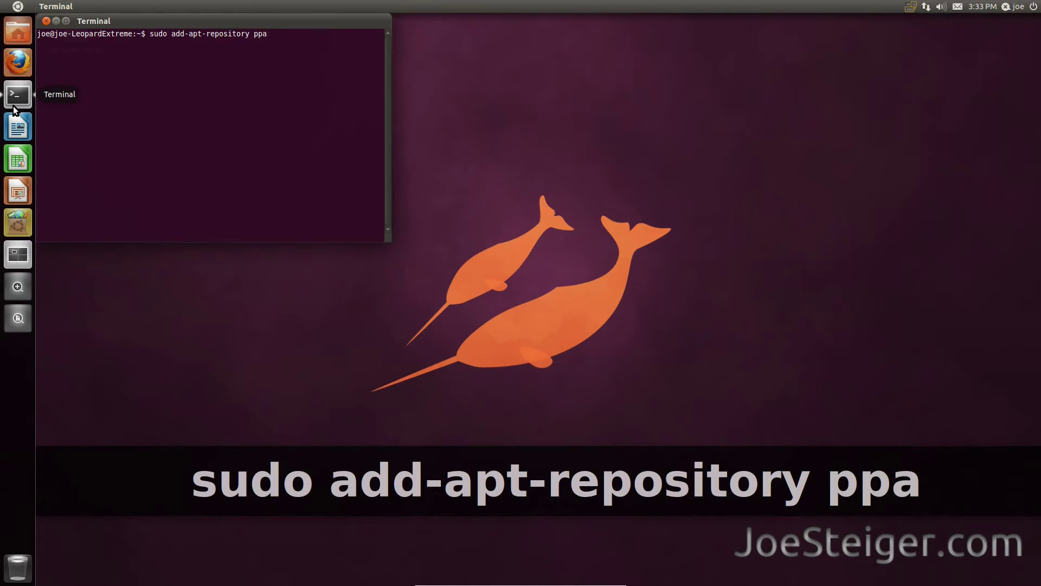
text(:card)
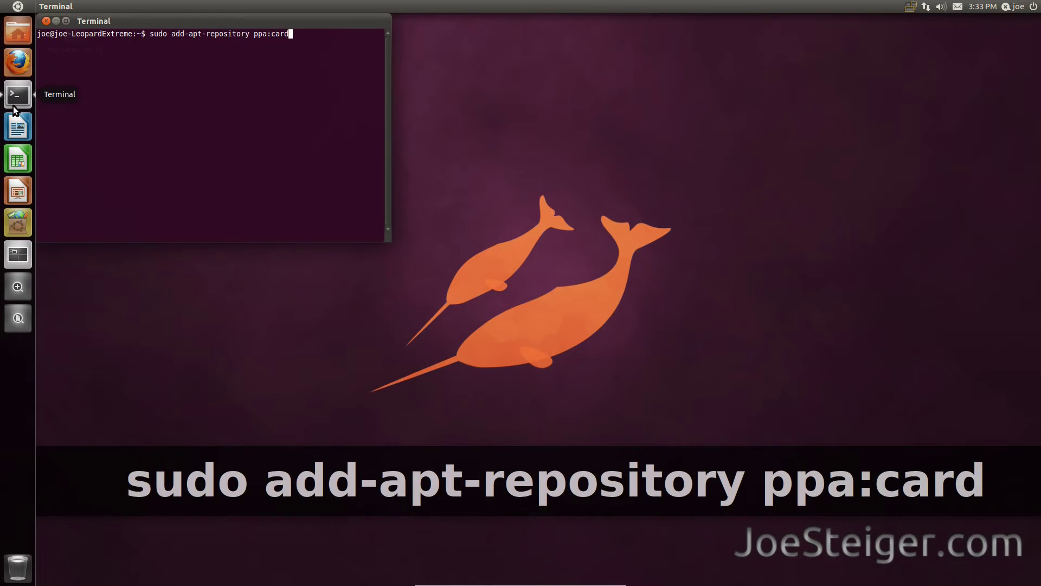
text(apio)
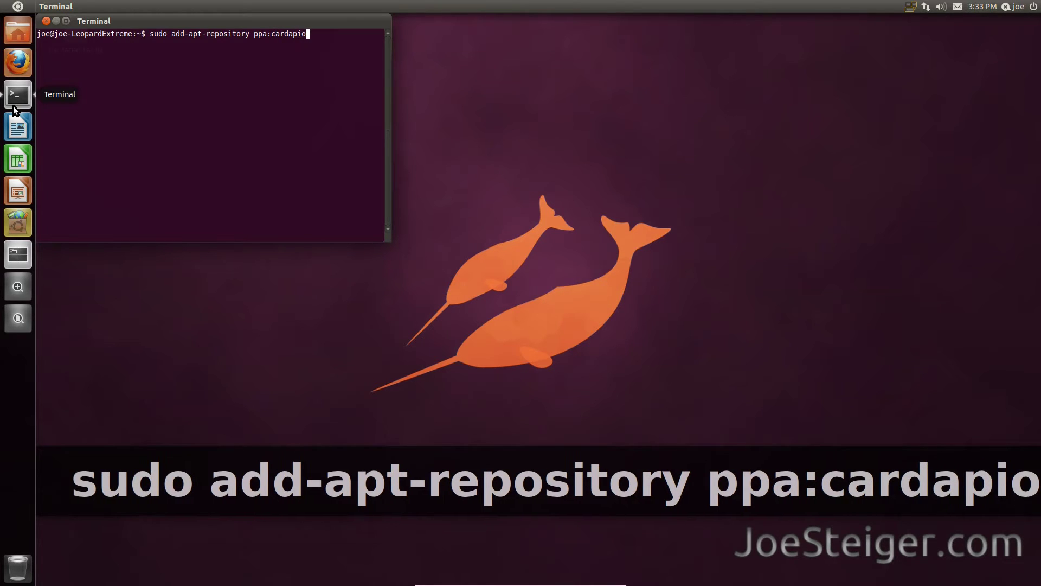
text(-tea)
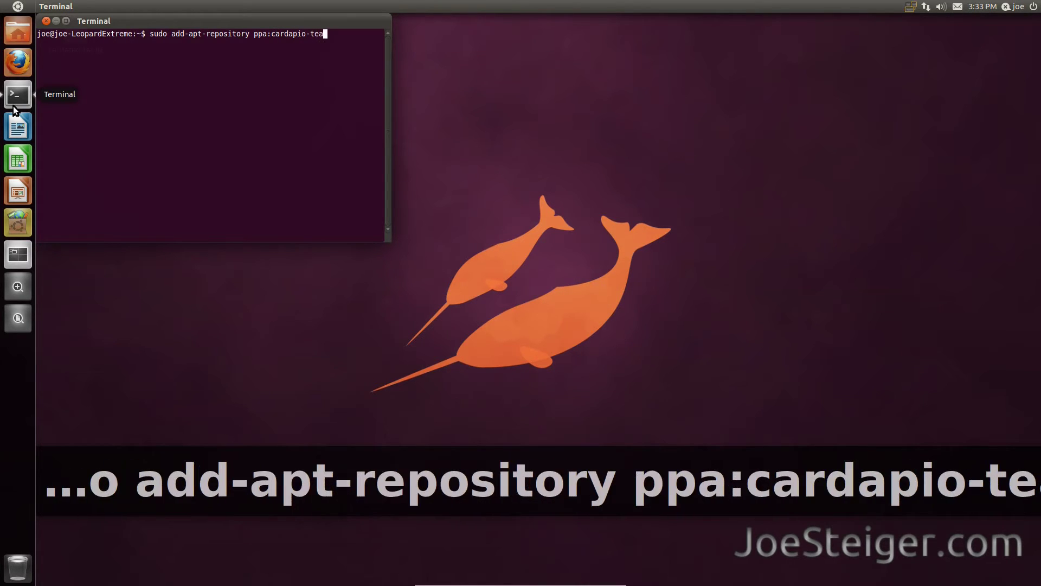
text(m/un)
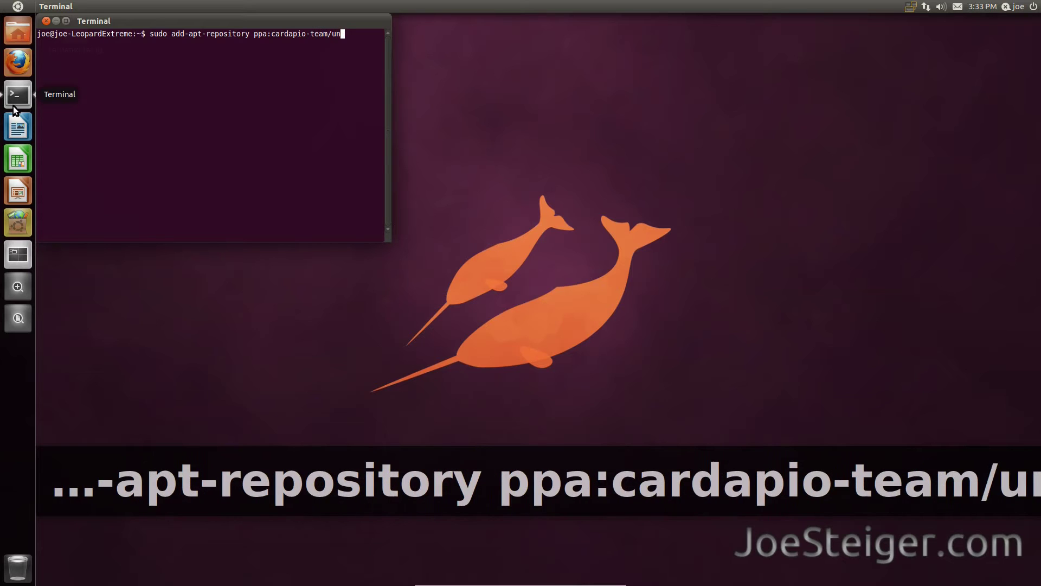
text(stable)
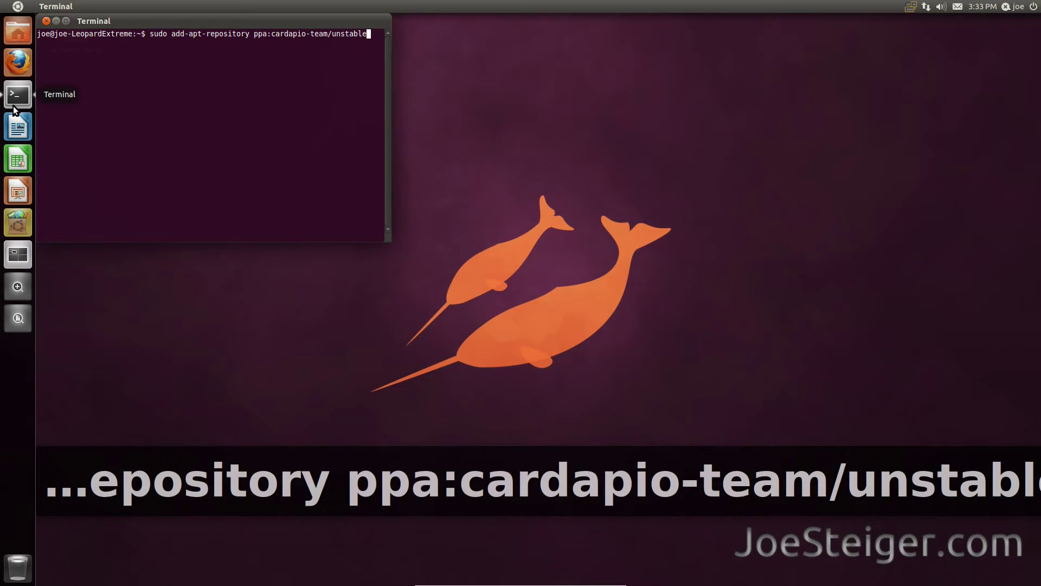
key(Return)
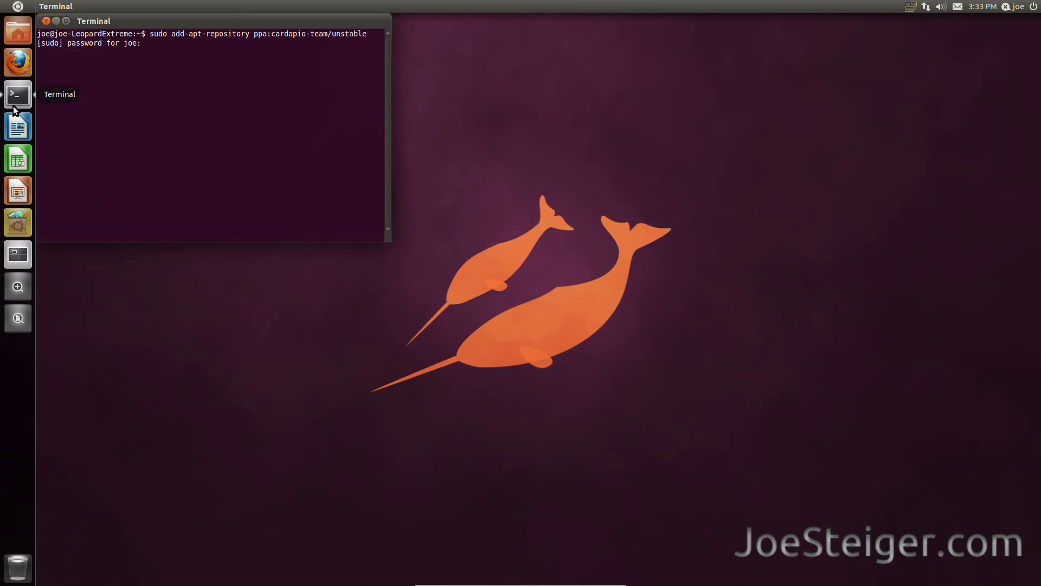
- Enter the sudo password to import the PPA key, then run sudo apt-get update
key(Return)
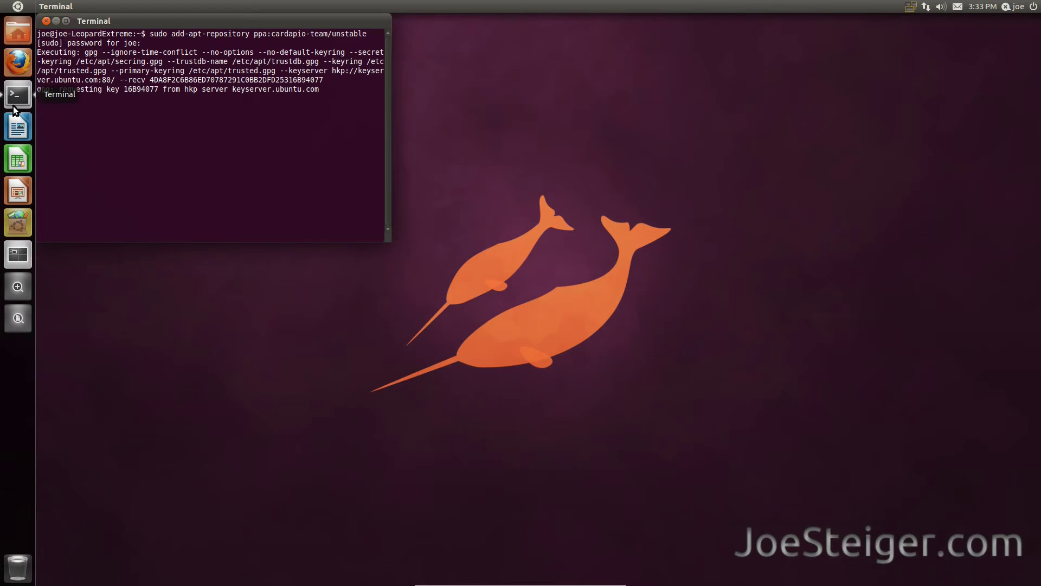
text(su)
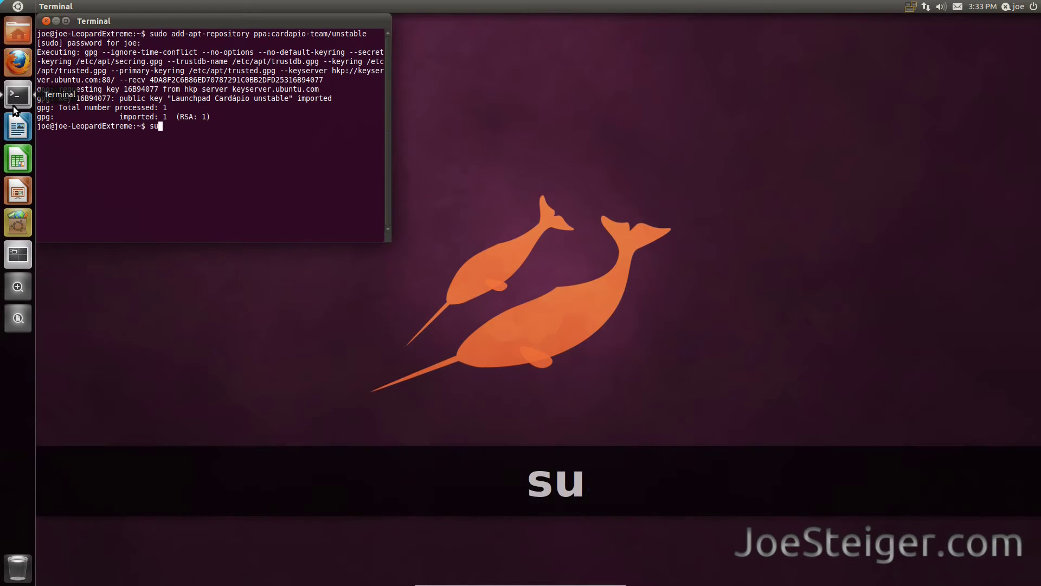
text(do a)
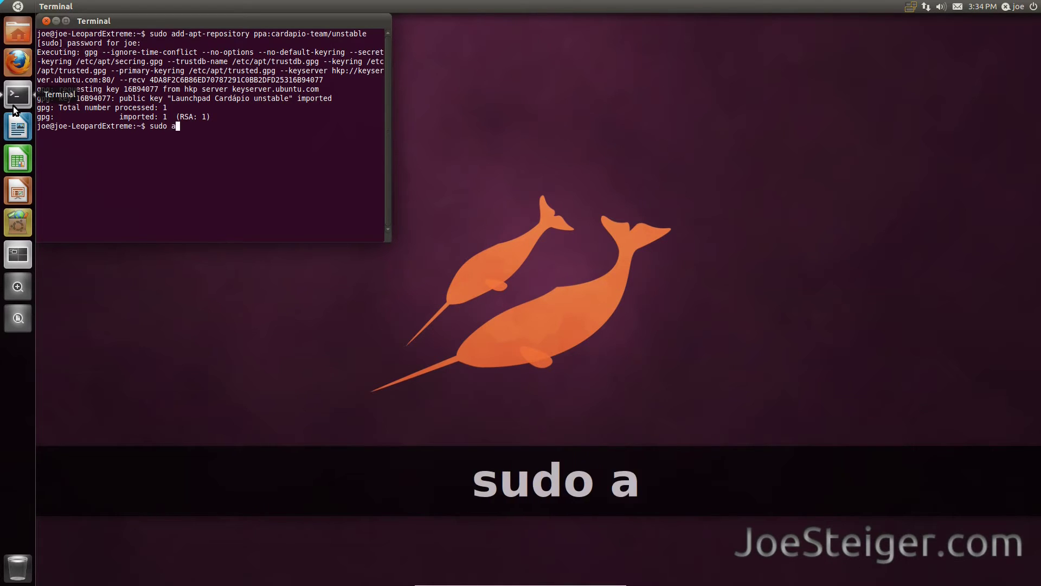
text(pt-get u)
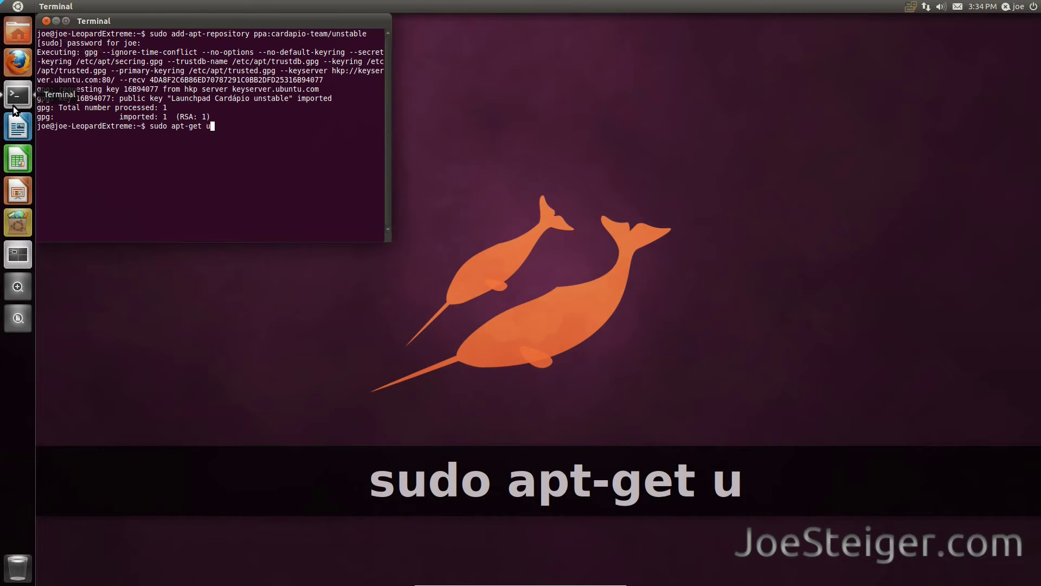
text(pdate)
key(Return)
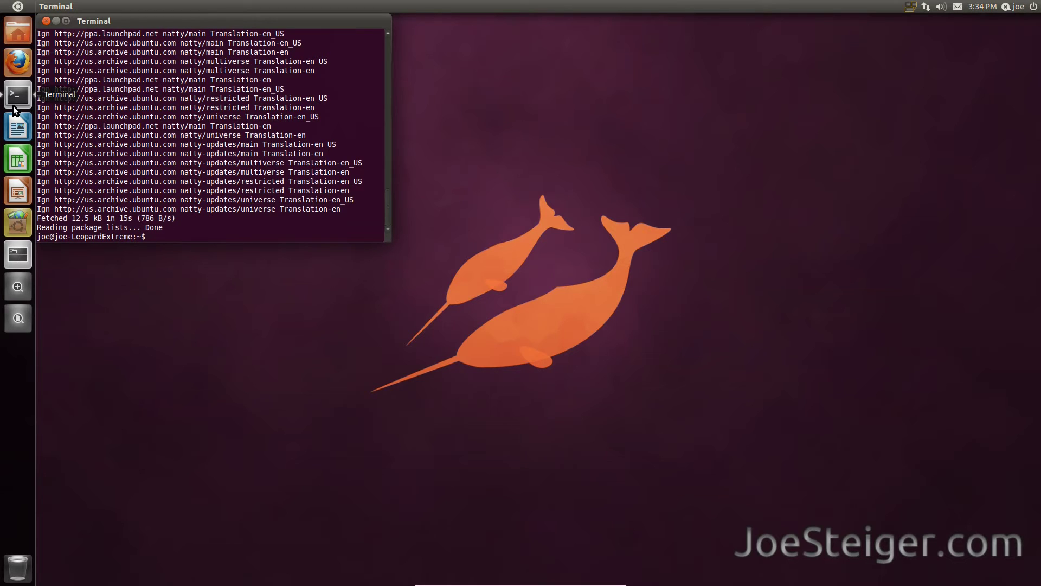
- Run sudo apt-get install cardapio and answer y to install it with its dependencies
text(sud)
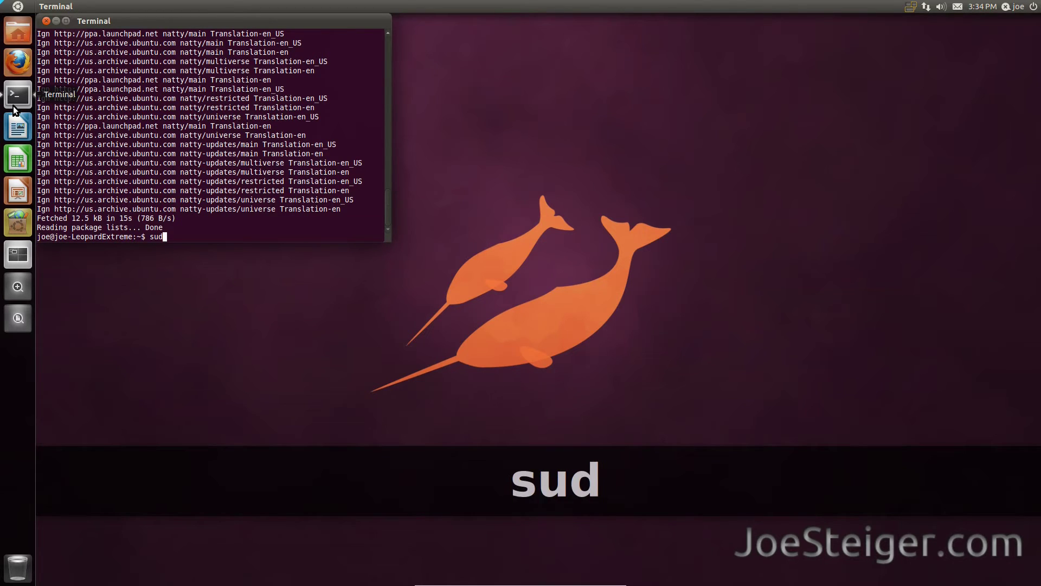
text(o apt-g)
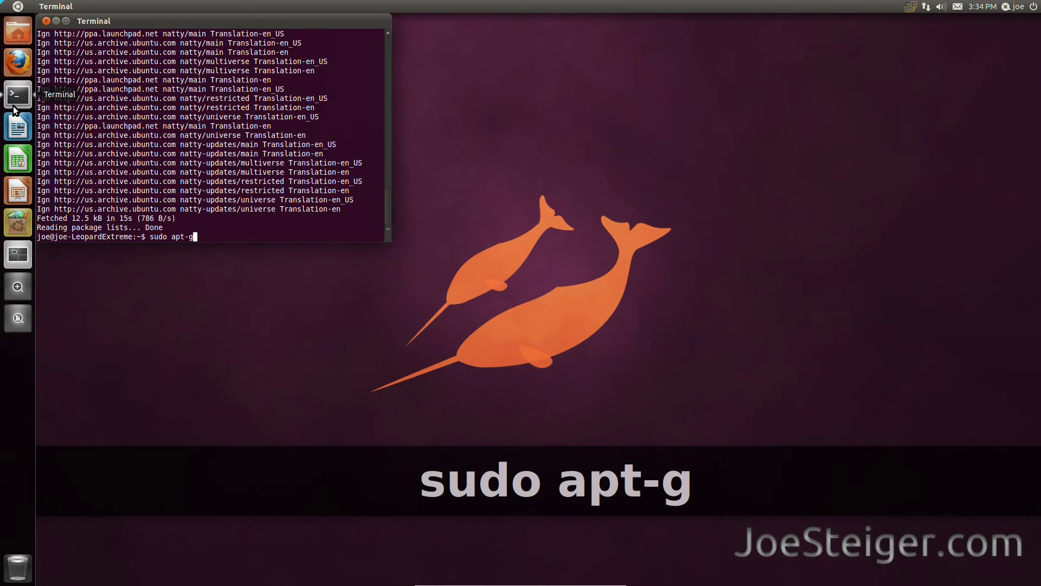
text(et instal)
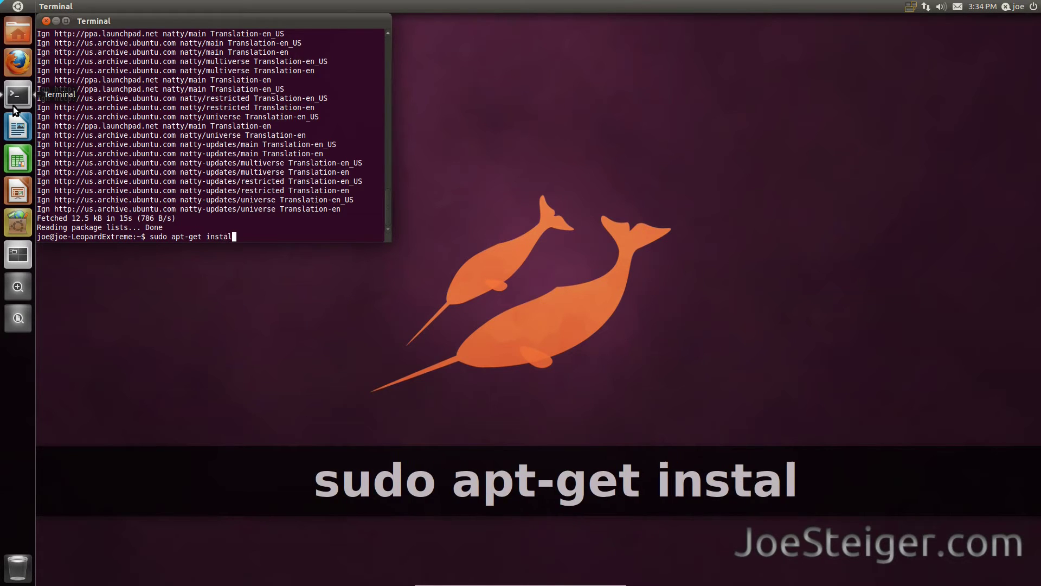
text(l carda)
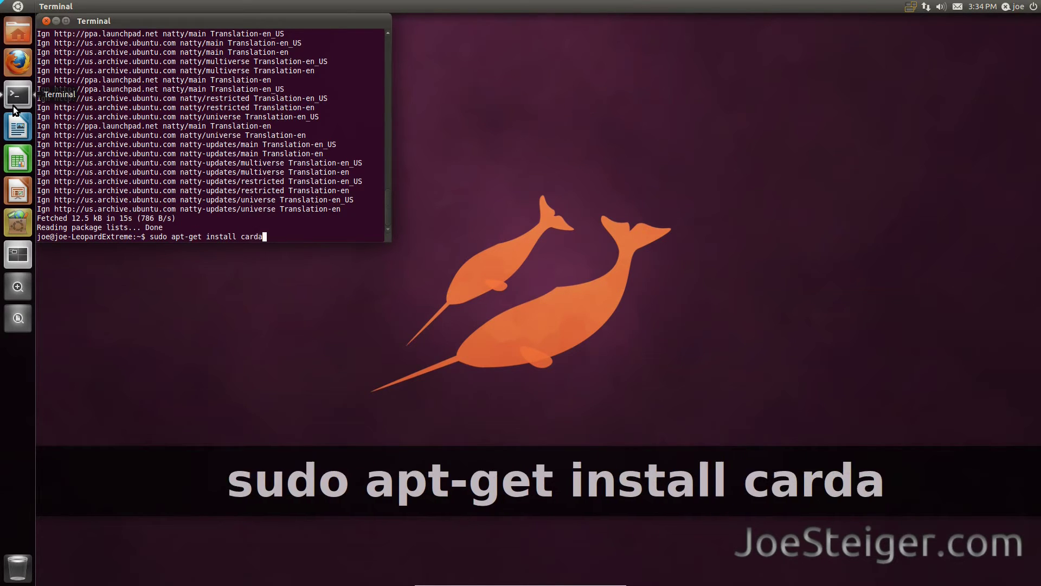
text(pio)
key(Return)
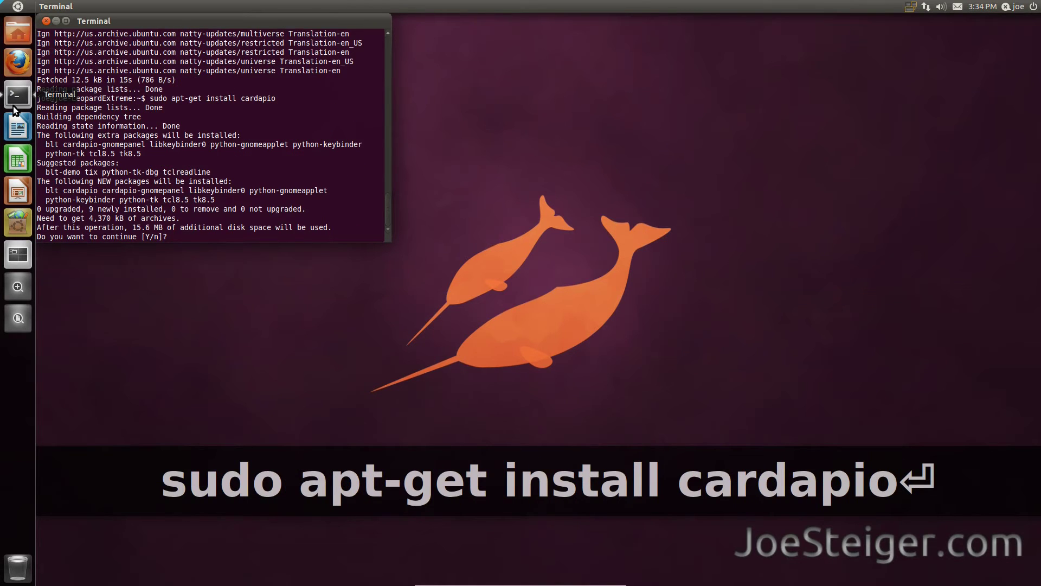
text(y)
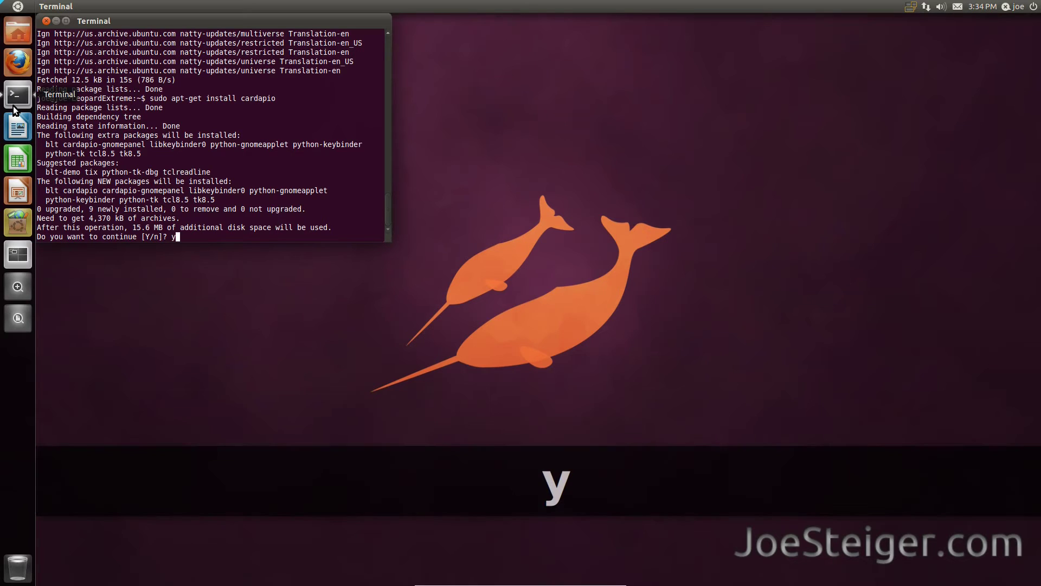
key(Return)
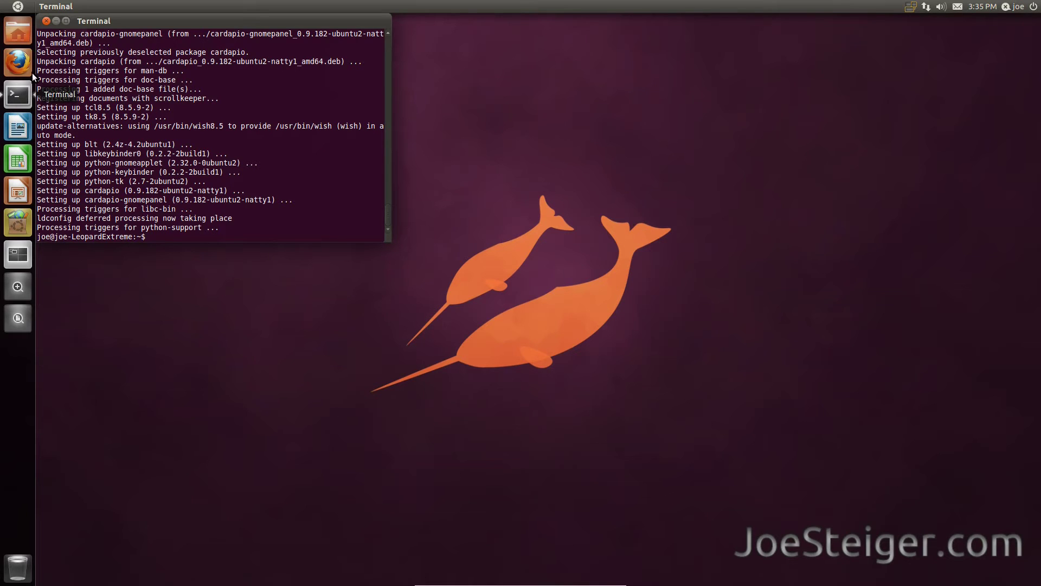
- Close the terminal, extract cardapio.tar.gz onto the desktop with Extract Here, and open the home folder
click(45, 21)
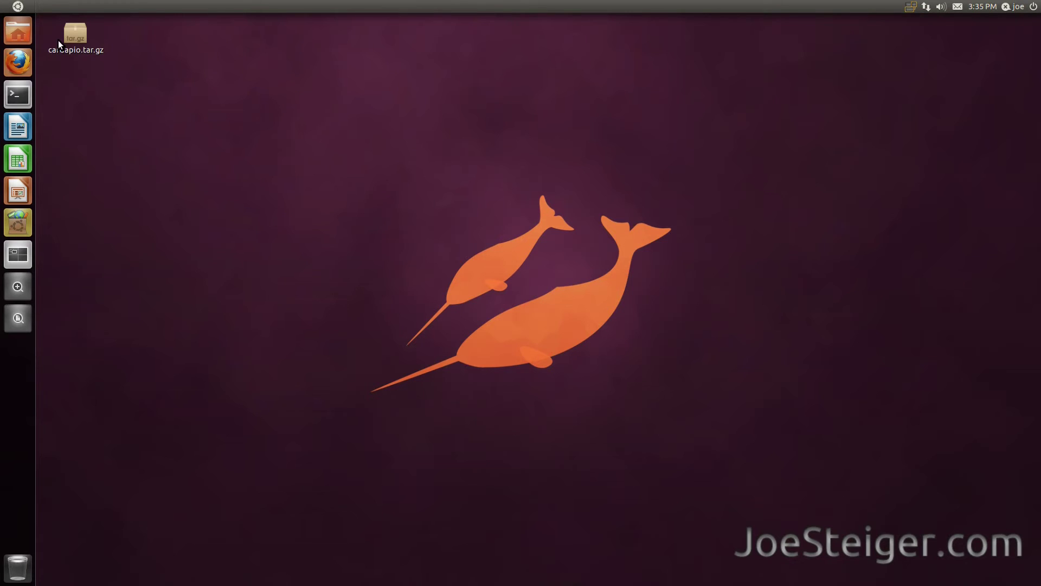
click(86, 44)
right_click(88, 49)
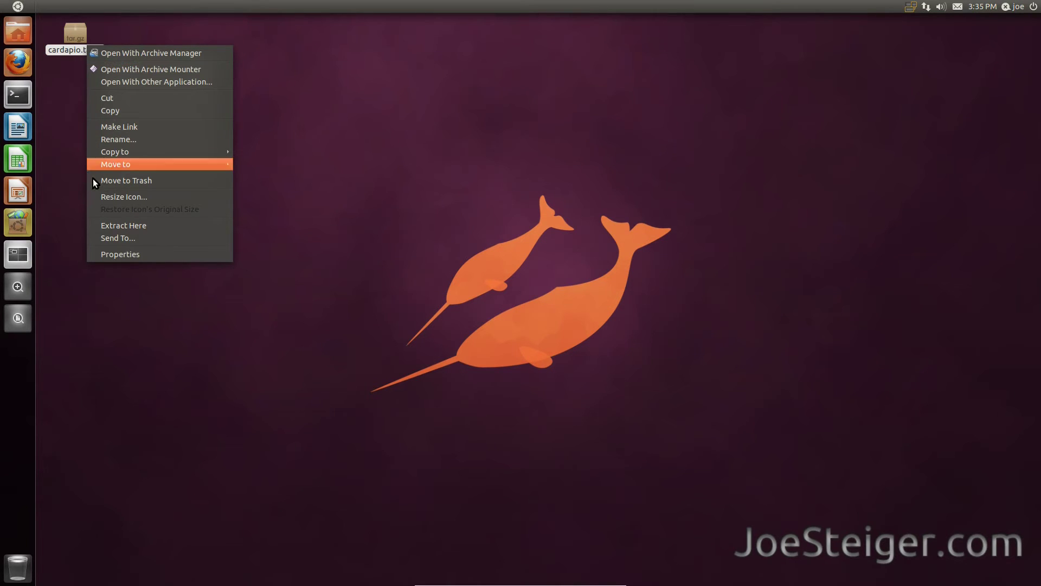
click(105, 225)
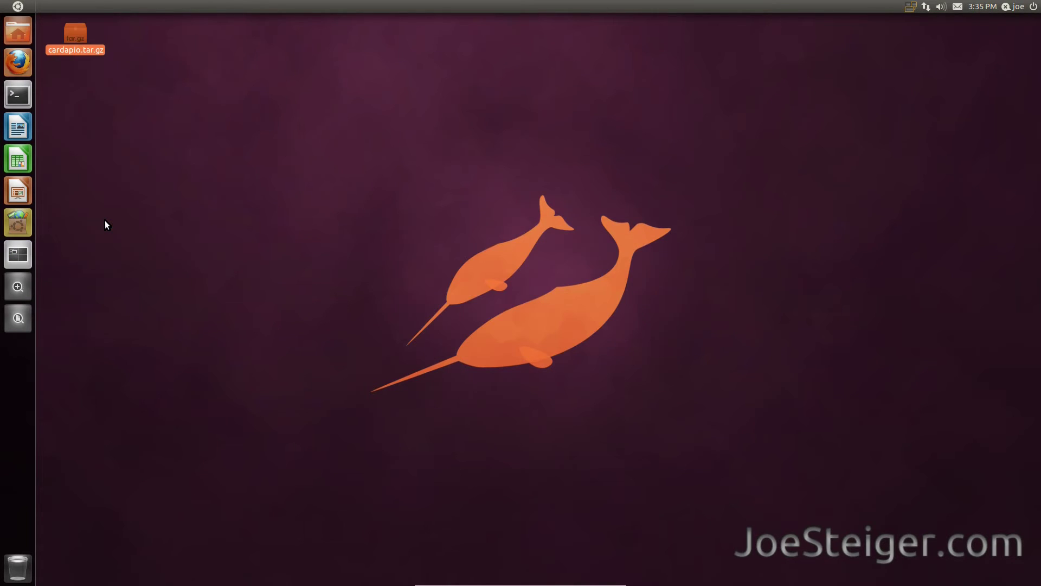
click(106, 226)
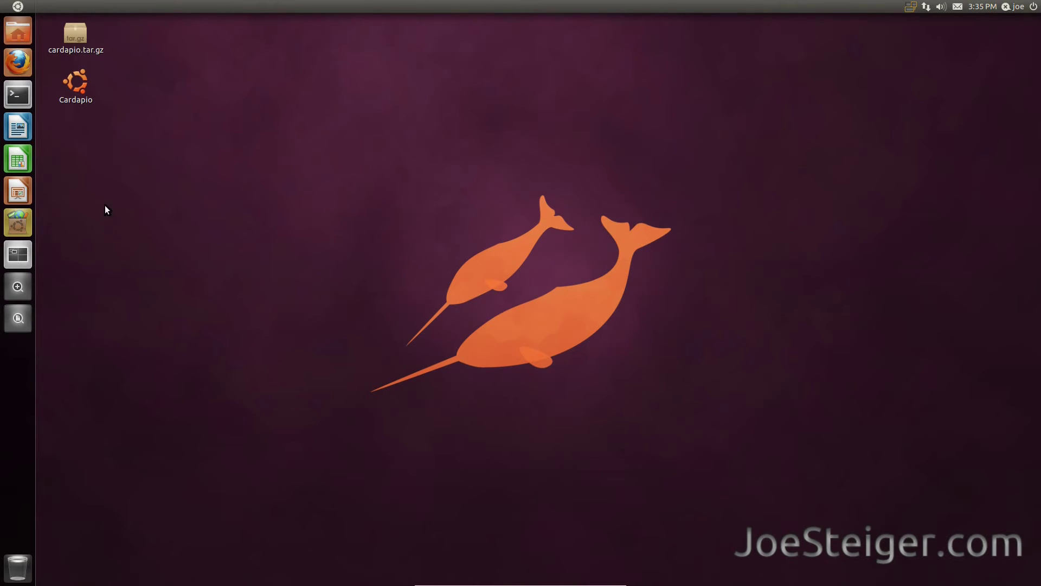
click(18, 32)
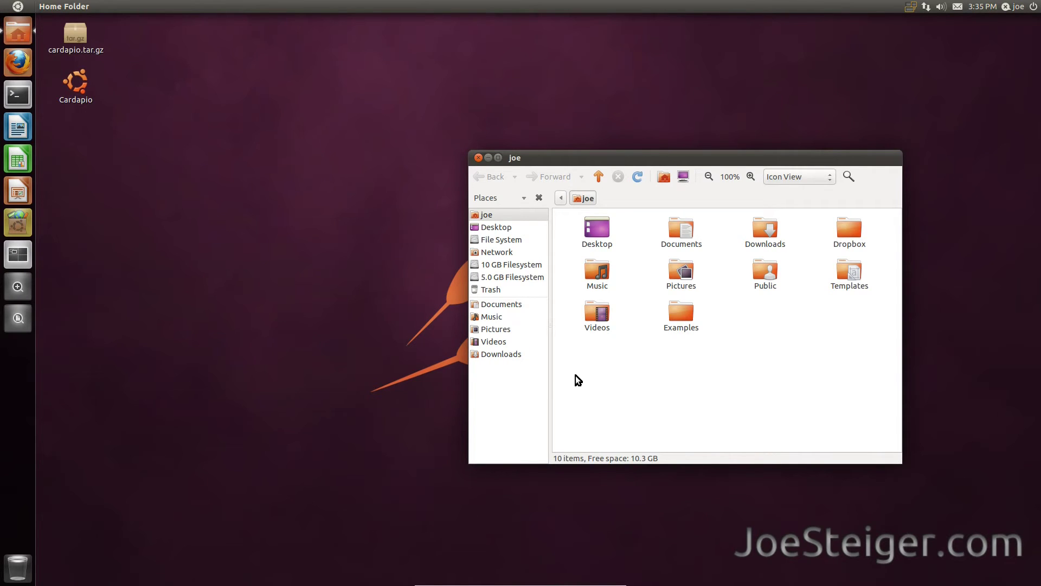
- Reveal hidden files with Ctrl+H and navigate into the home folder's .local/share folder
key(ctrl+h)
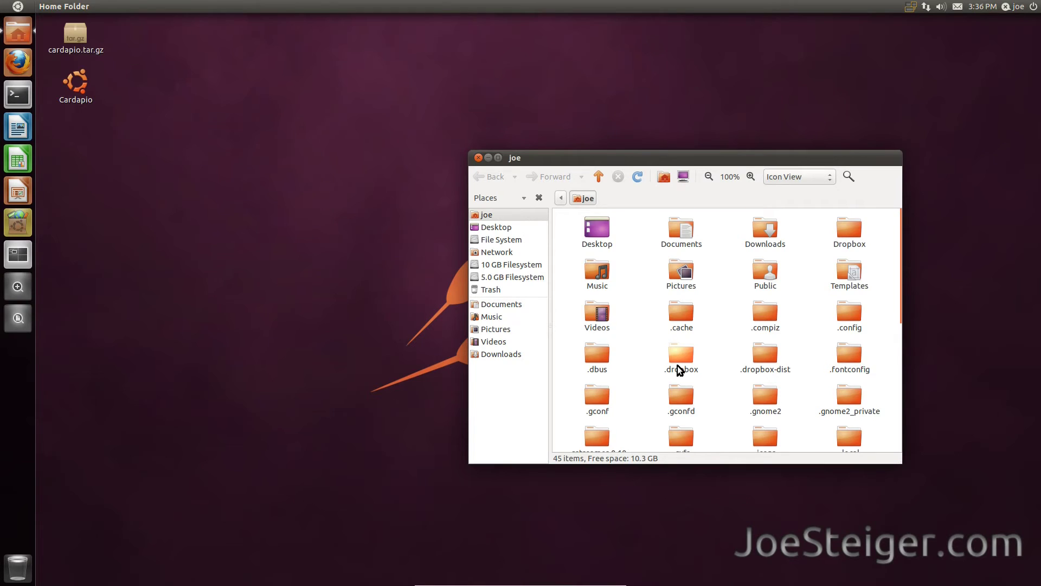
scroll(678, 366, down, 2)
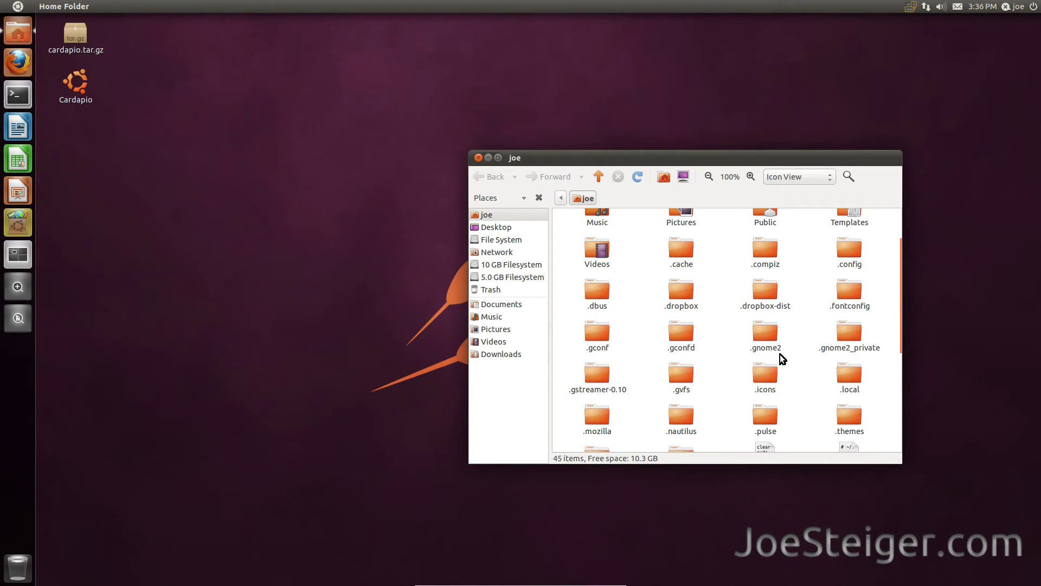
double_click(851, 373)
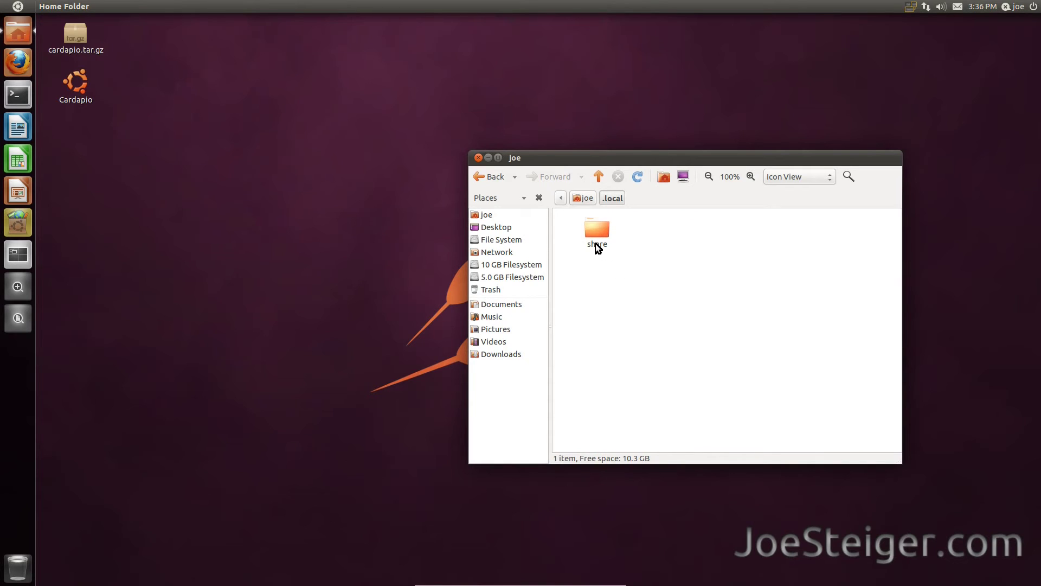
double_click(594, 232)
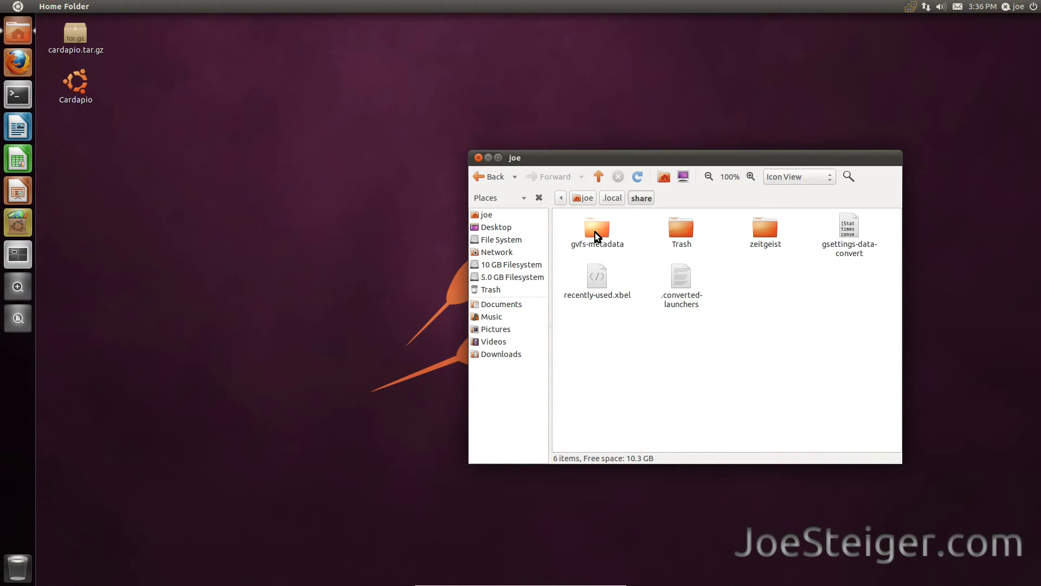
right_click(635, 249)
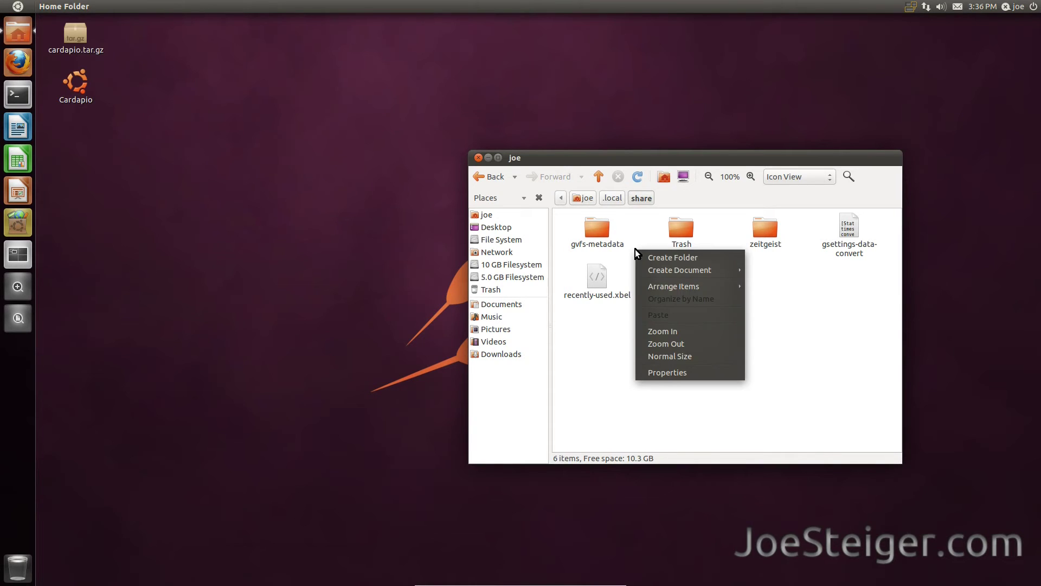
- Create a folder named applications inside .local/share and open it
click(649, 255)
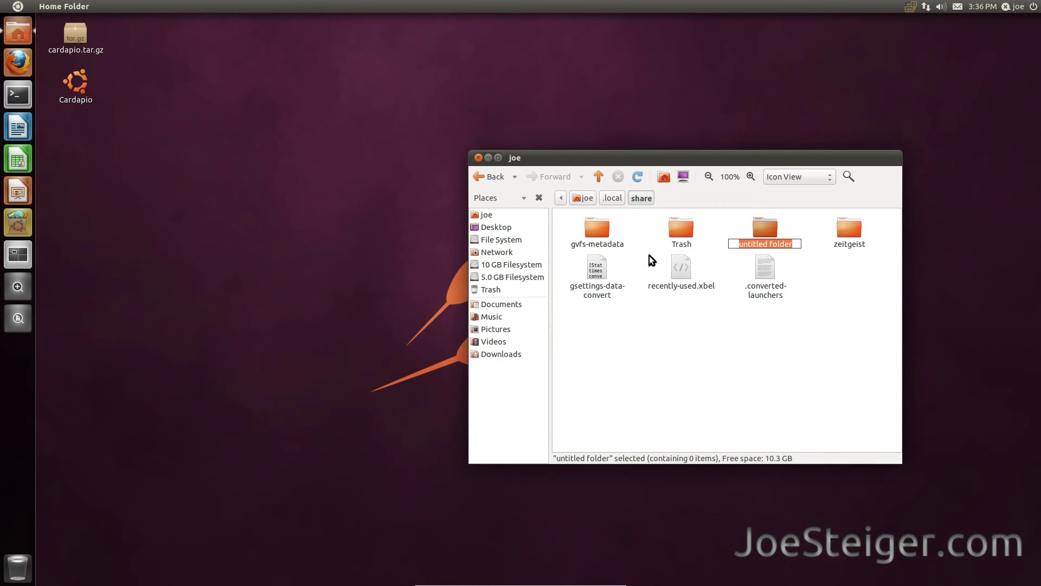
text(a)
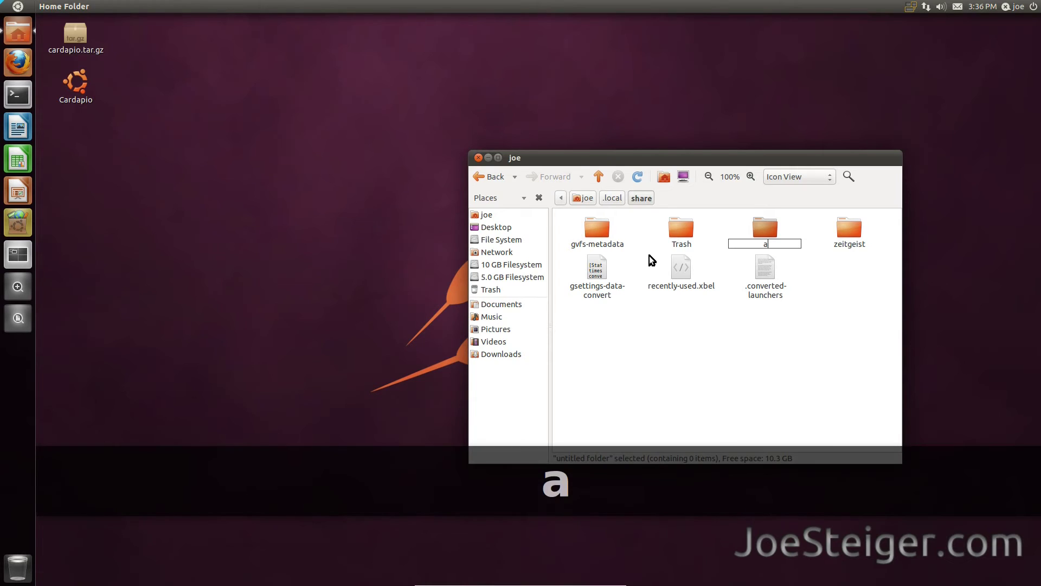
text(pplications)
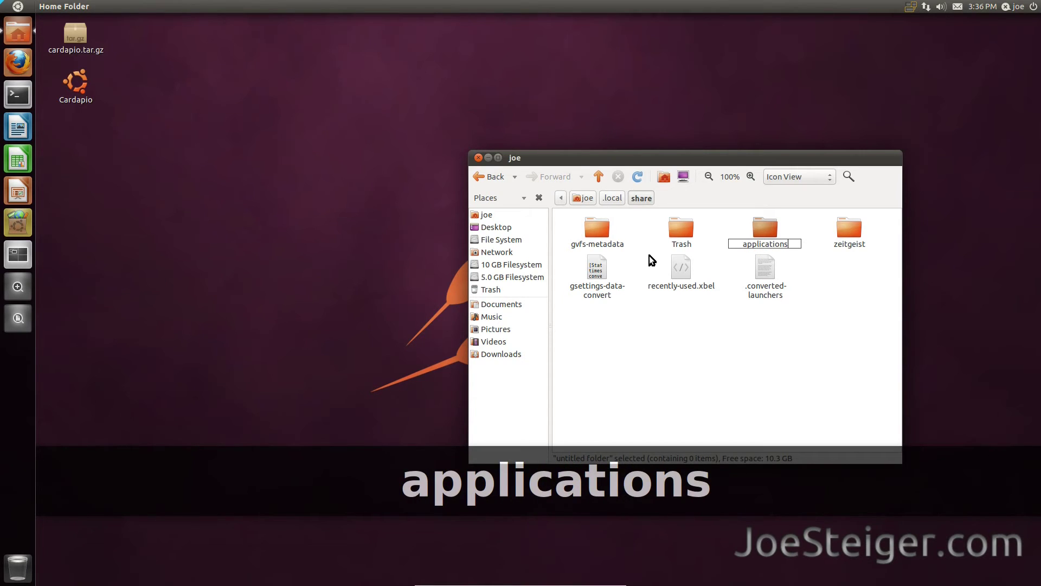
key(Return)
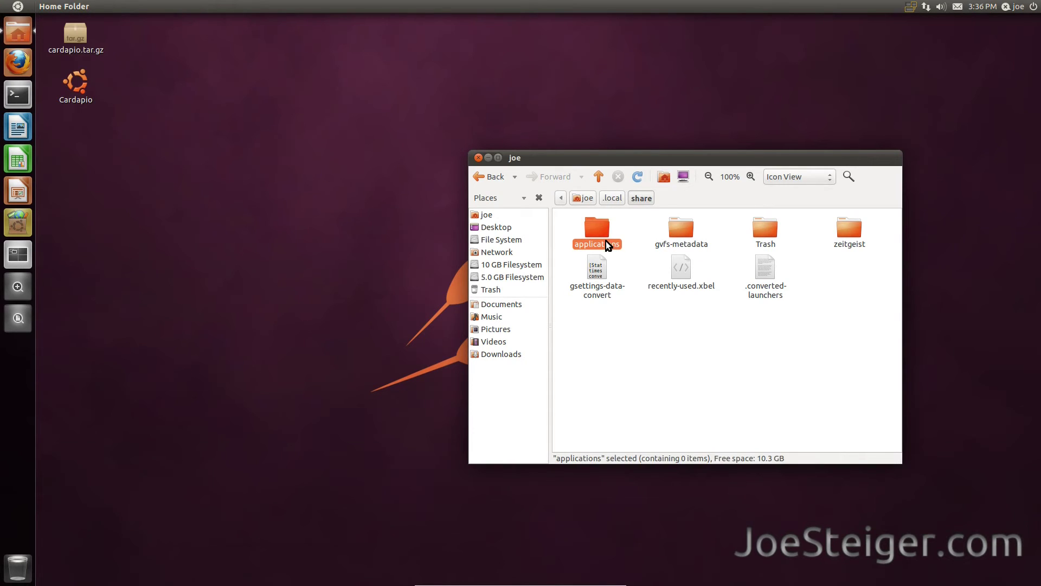
double_click(606, 241)
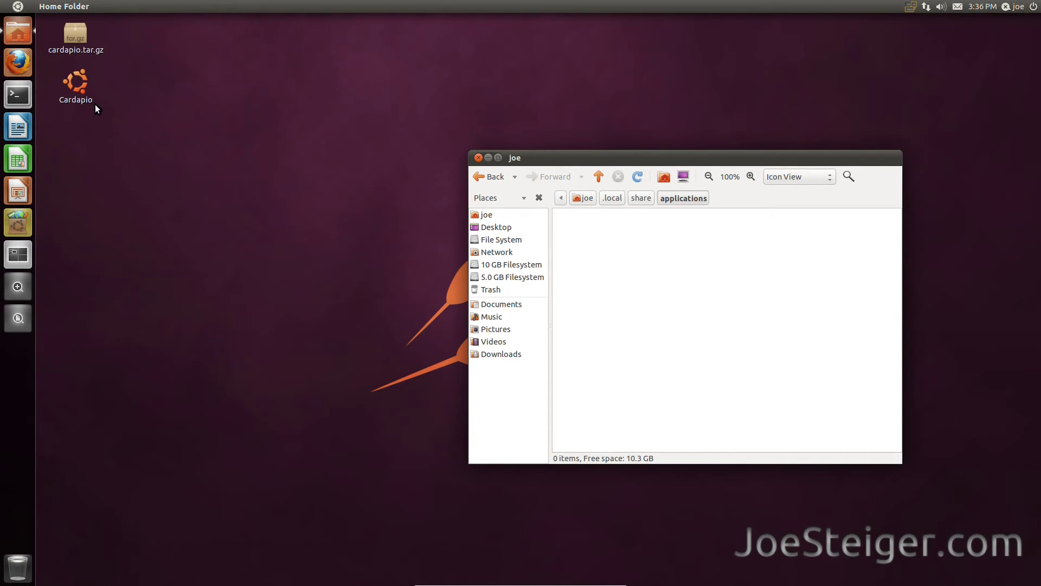
- Move the Cardapio launcher into applications, pin it to the Unity launcher, and delete cardapio.tar.gz
drag(77, 94, 623, 290)
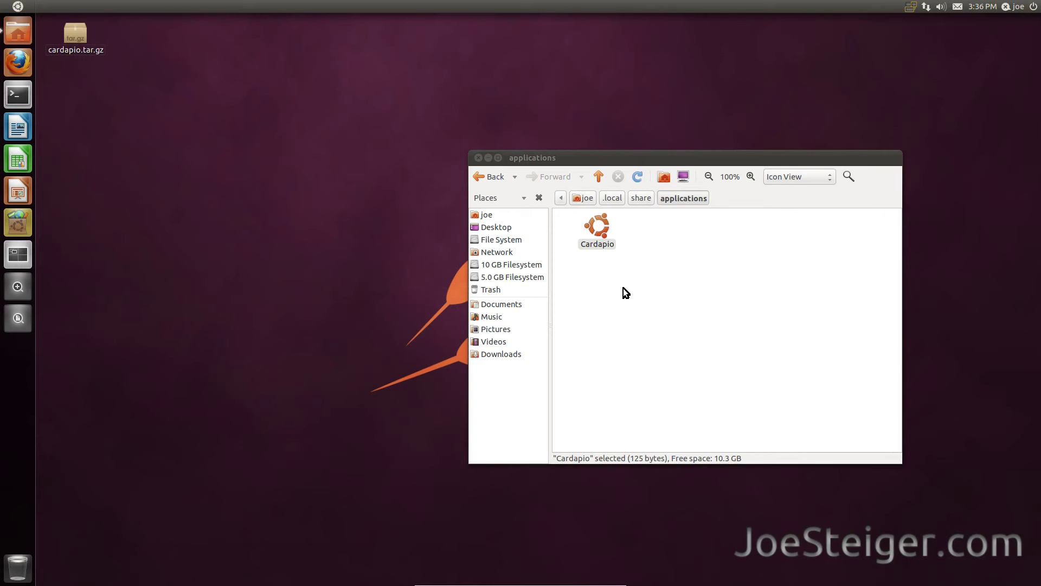
click(589, 234)
drag(589, 234, 25, 35)
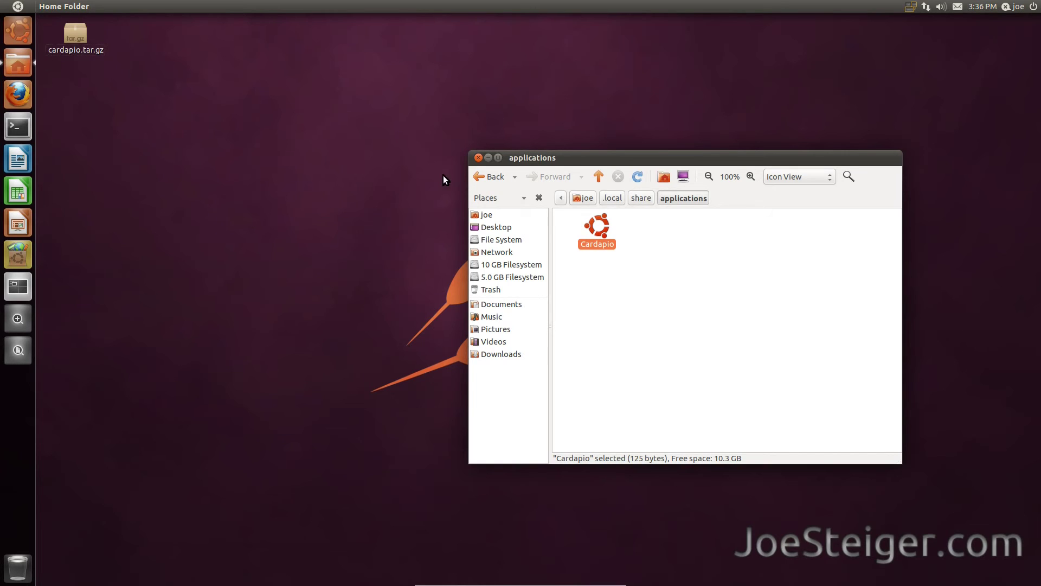
click(478, 158)
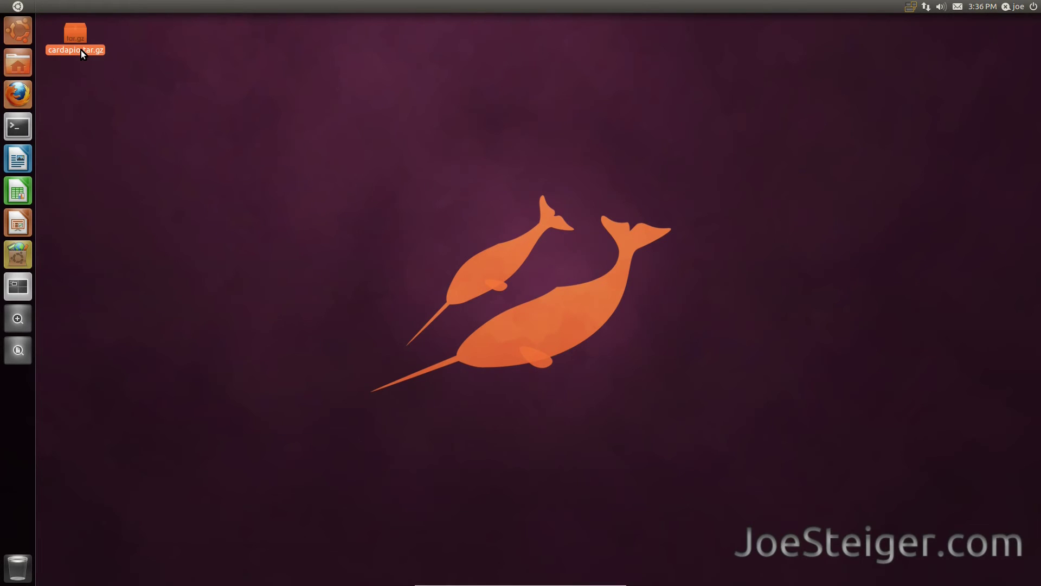
key(Delete)
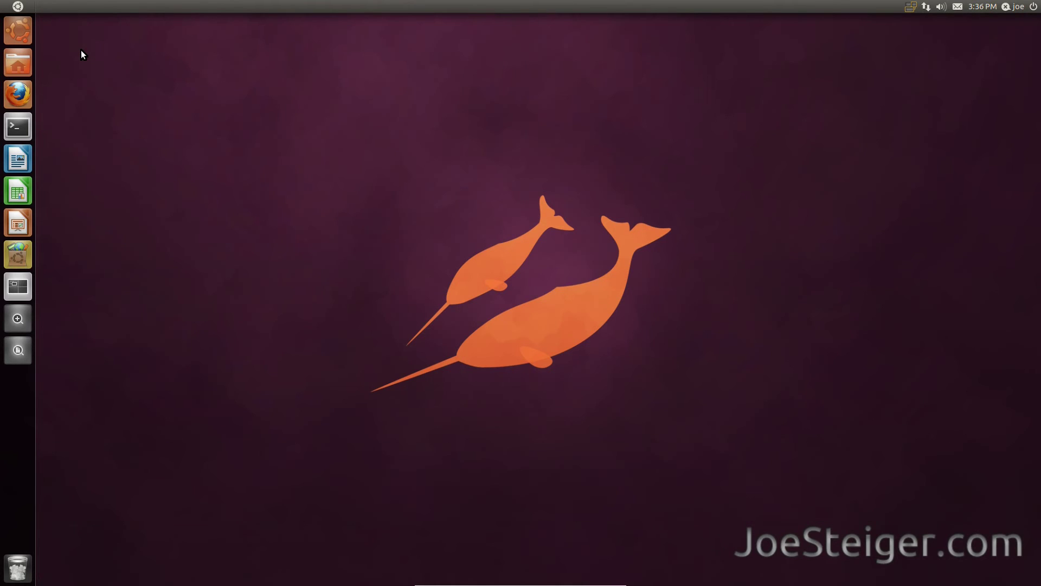
- In Cardapio, browse Places through Sound & Video categories, then launch Ubuntu Software Center
click(24, 34)
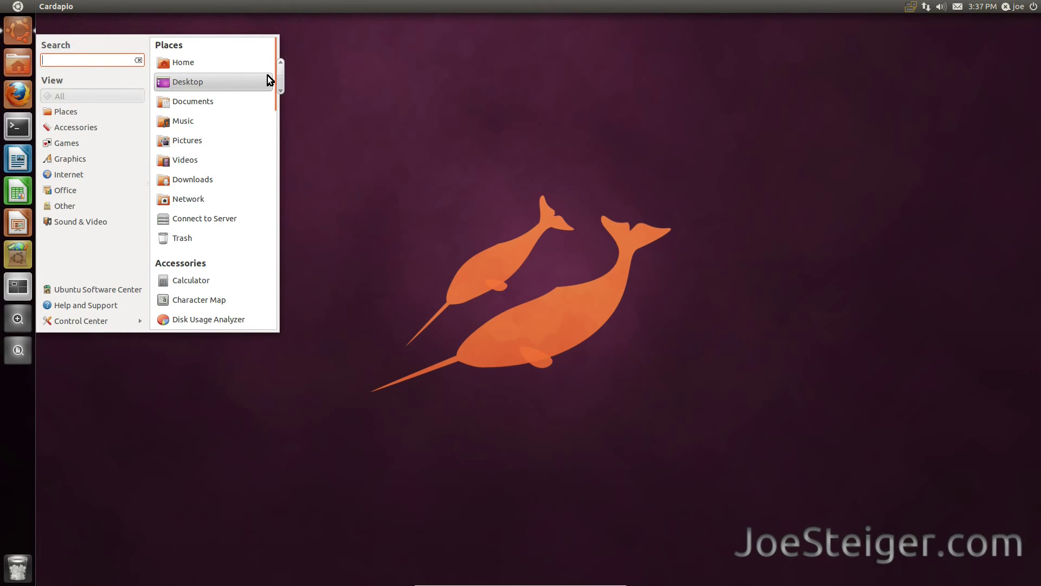
drag(281, 70, 279, 284)
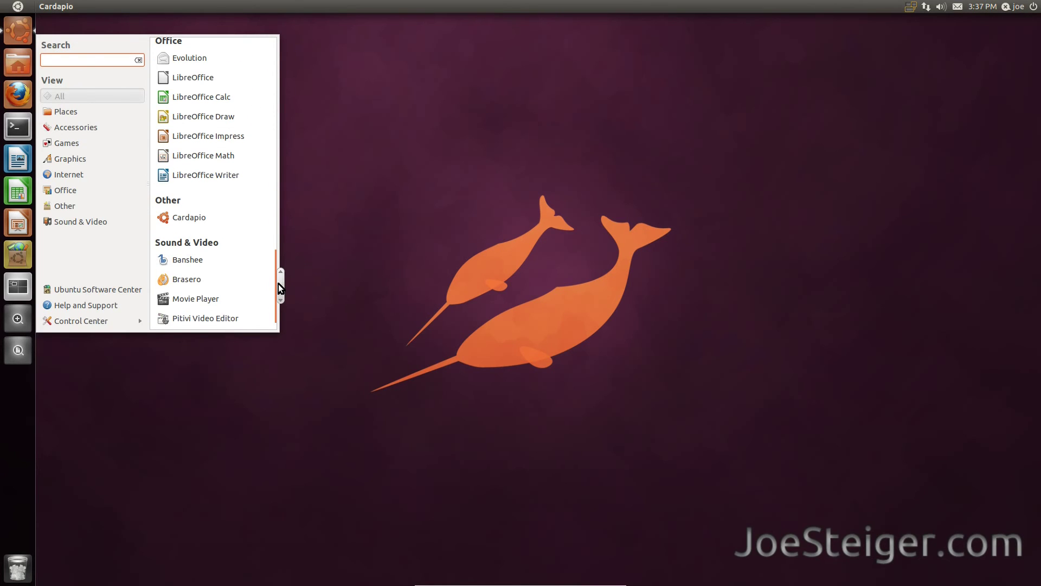
click(97, 117)
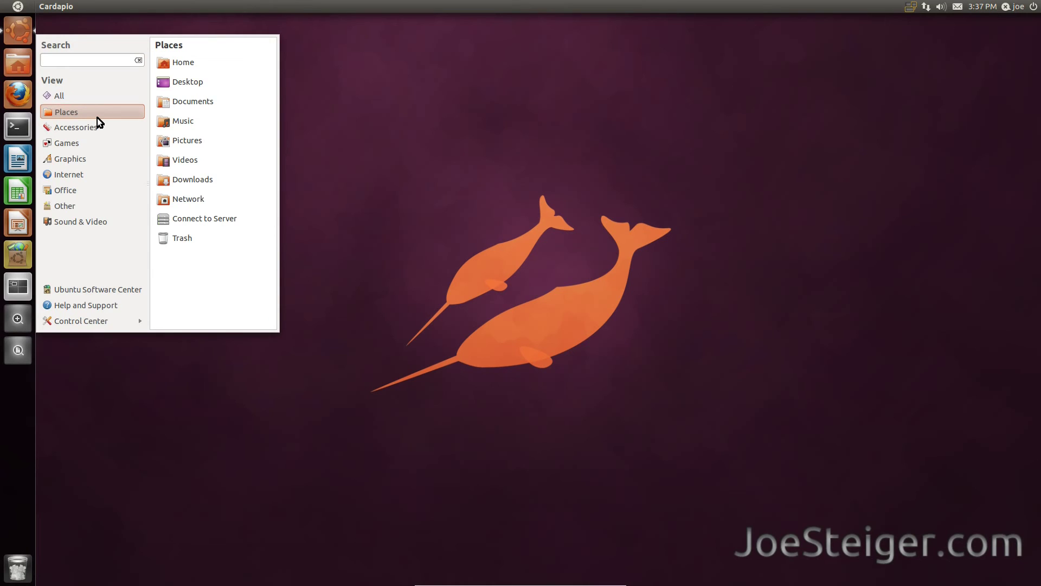
click(95, 126)
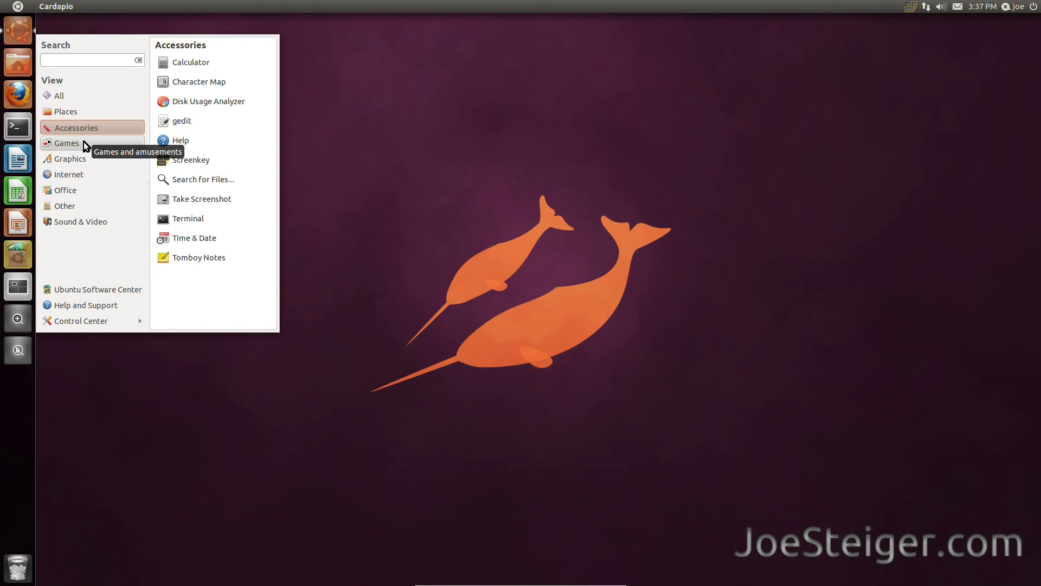
click(83, 143)
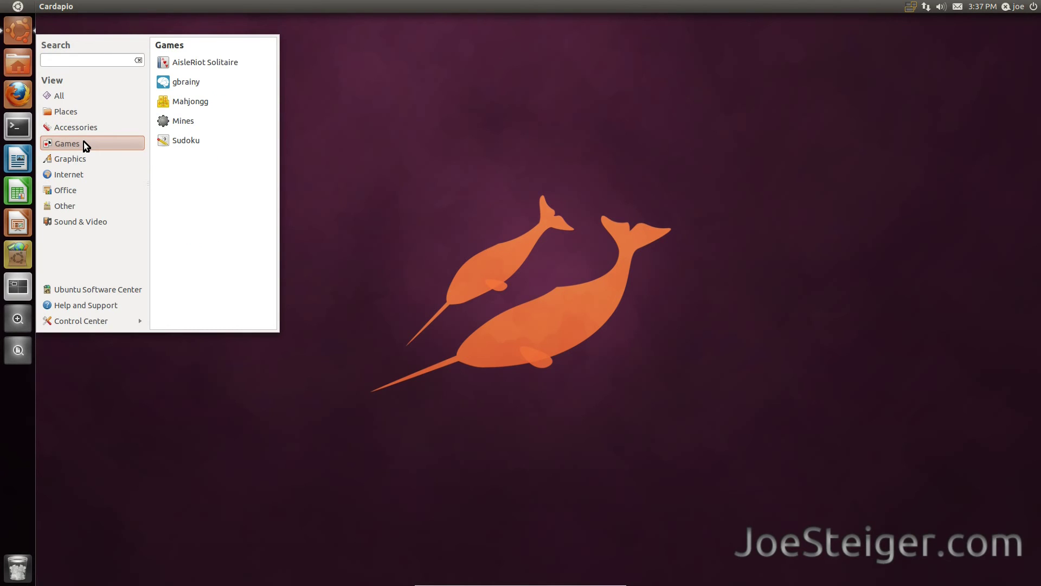
click(76, 160)
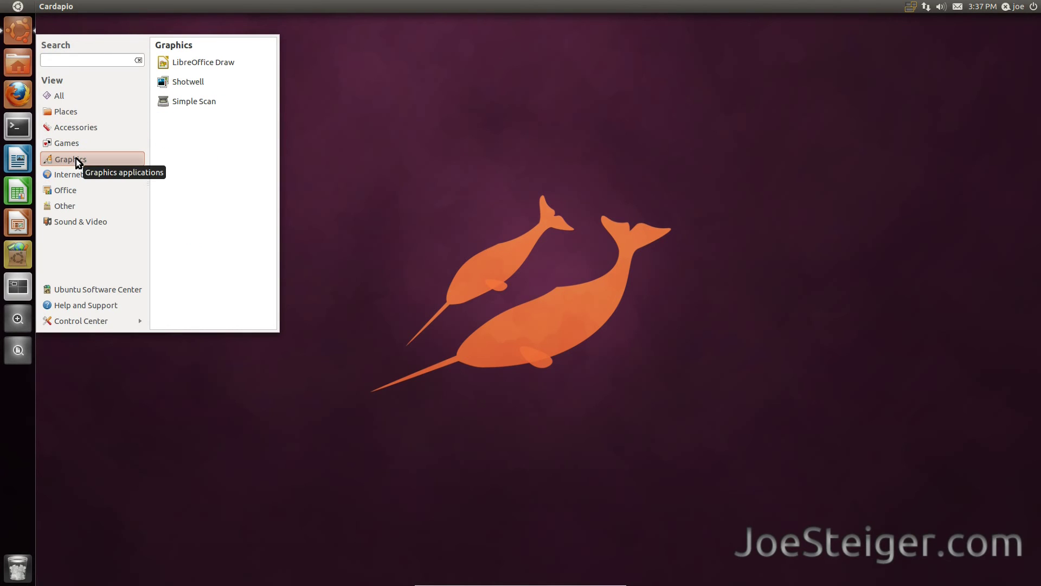
click(77, 175)
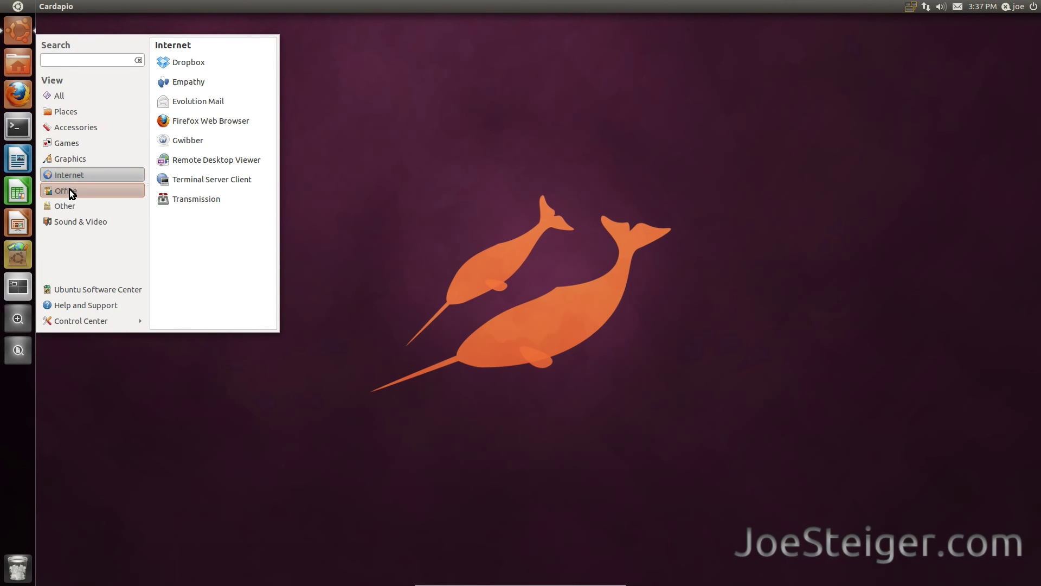
click(71, 192)
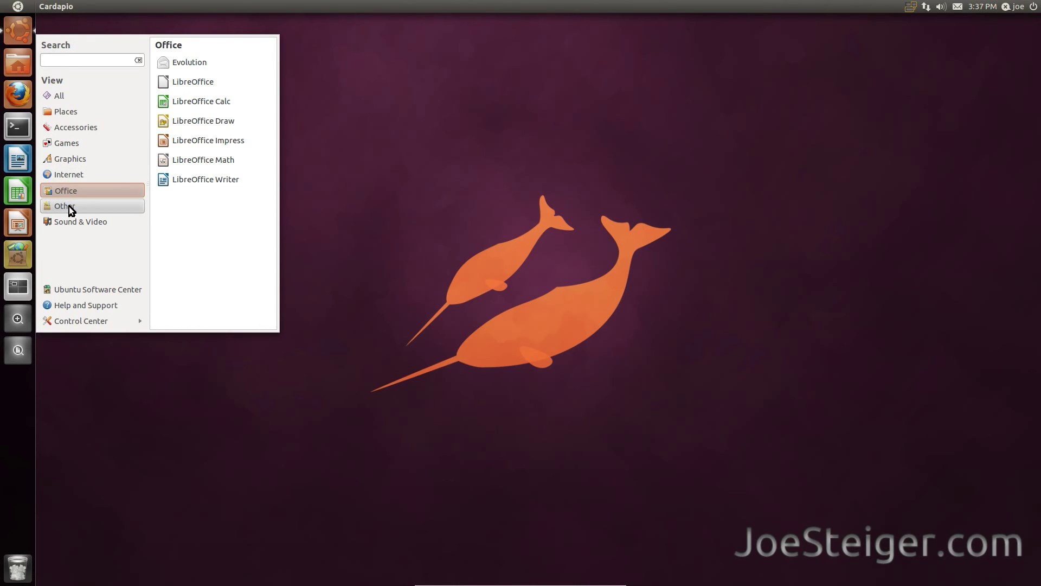
click(71, 210)
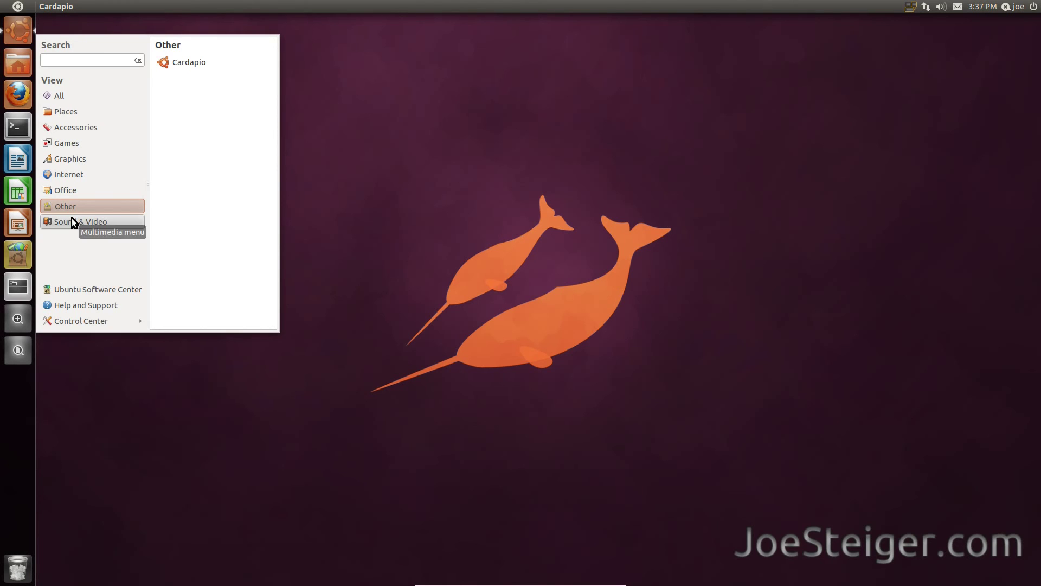
click(72, 219)
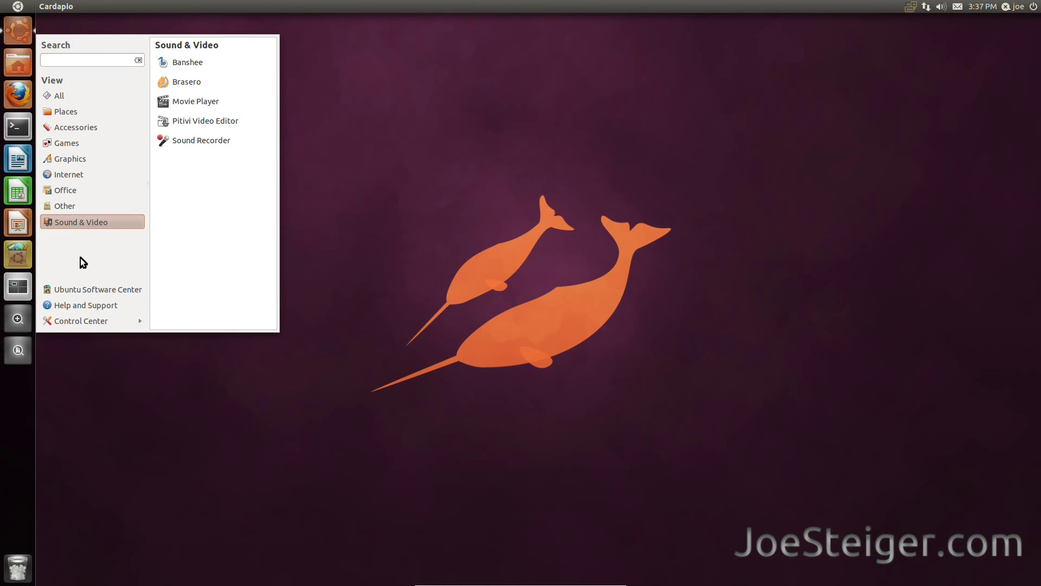
click(81, 289)
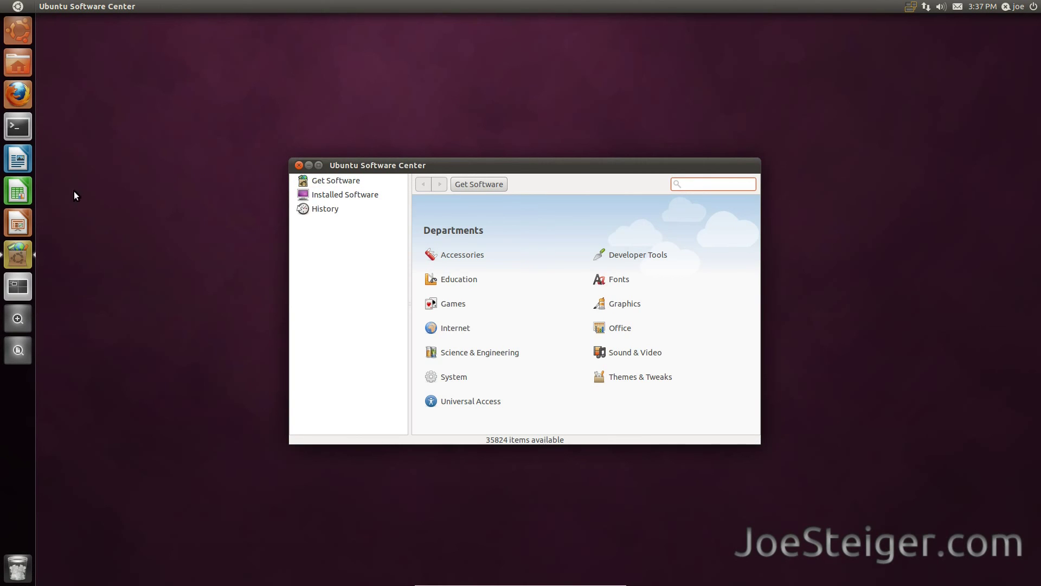
- Reopen Cardapio, switch to Control Center, and scroll through its settings list
click(19, 32)
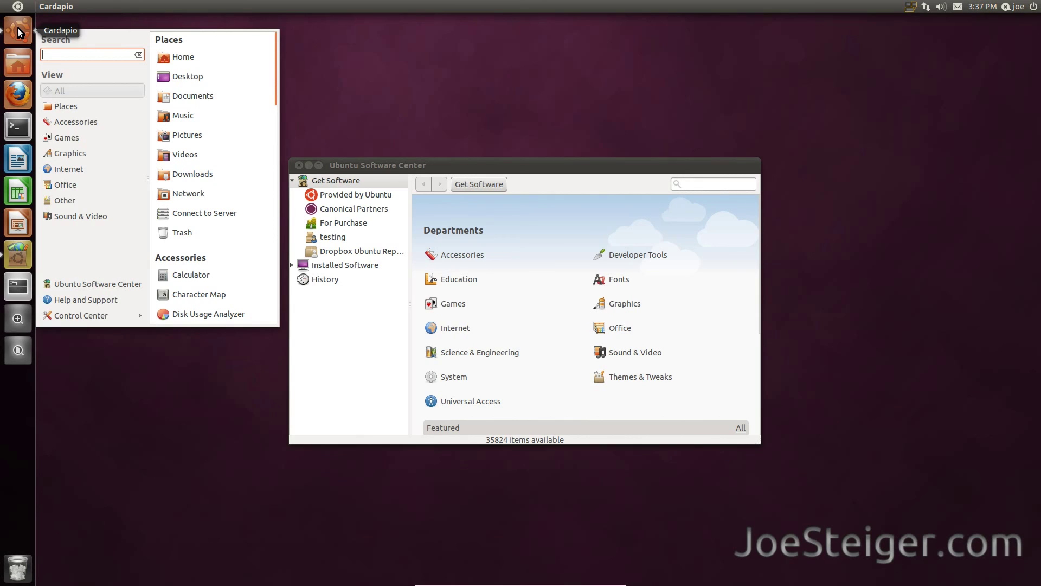
click(86, 315)
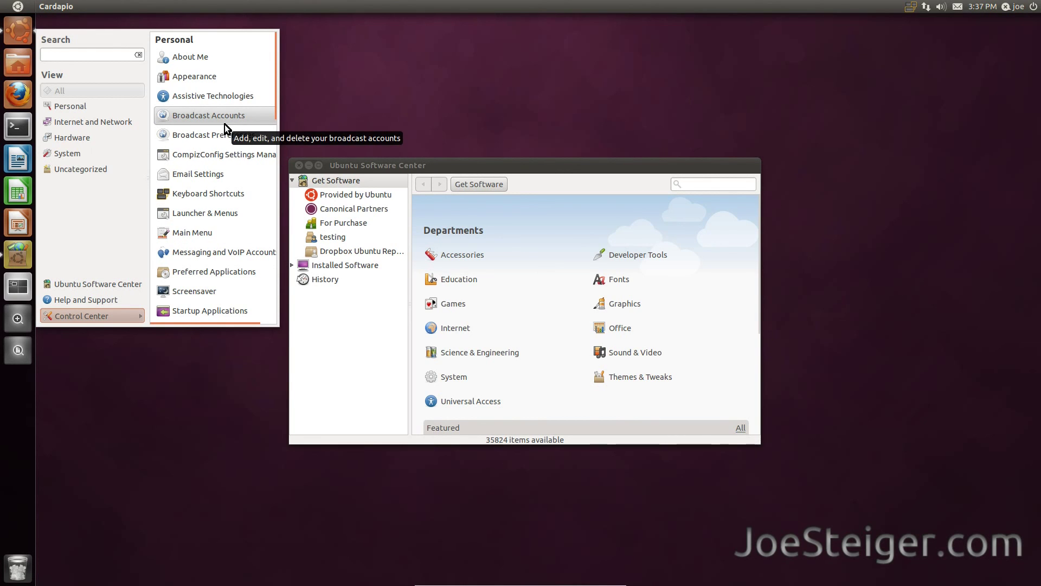
scroll(225, 125, down, 5)
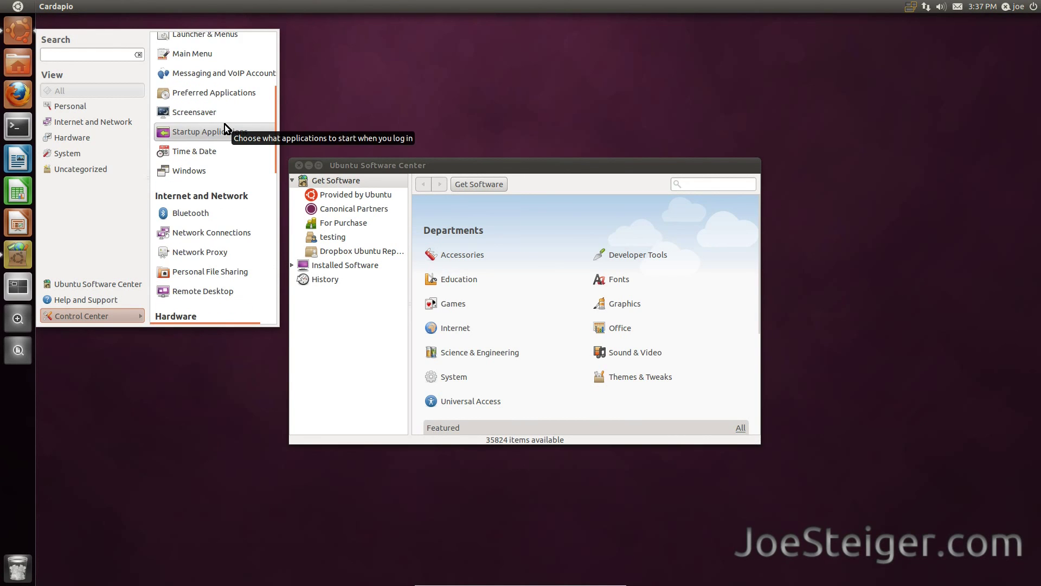
scroll(224, 124, down, 5)
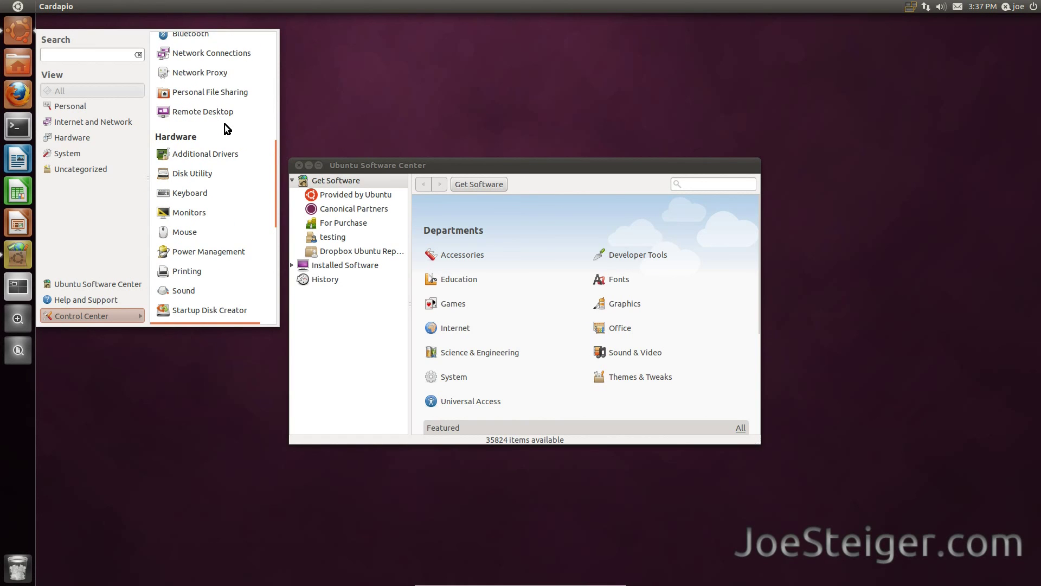